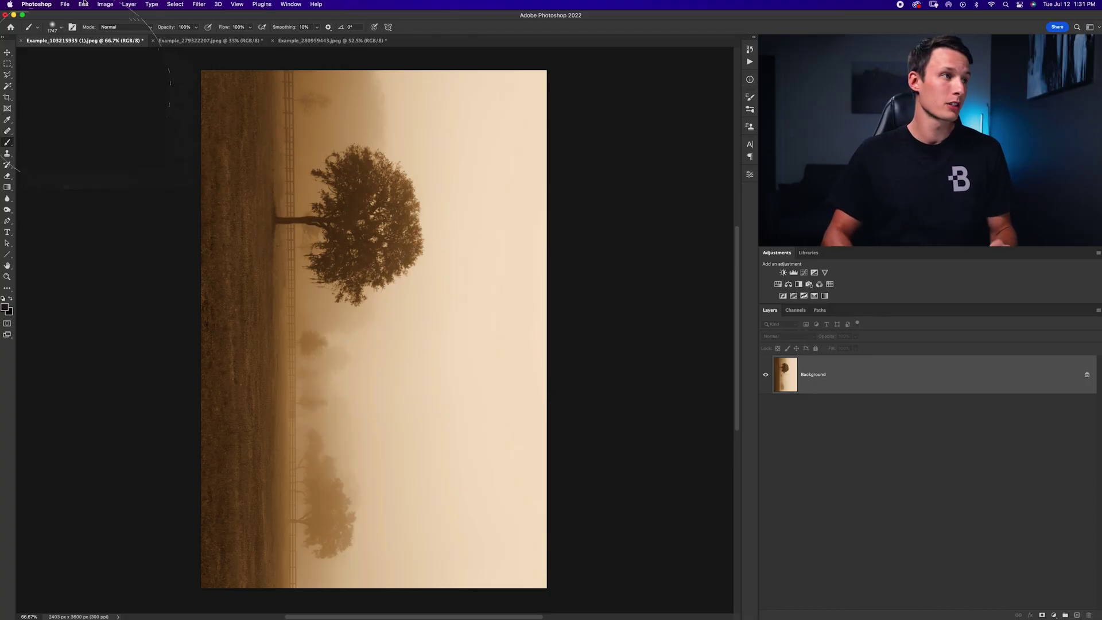
- Rotate the foggy tree photo 90° counter-clockwise so the tree stands upright in landscape
{"action": "left_click", "coordinate": [105, 4]}
{"action": "mouse_move", "coordinate": [123, 87]}
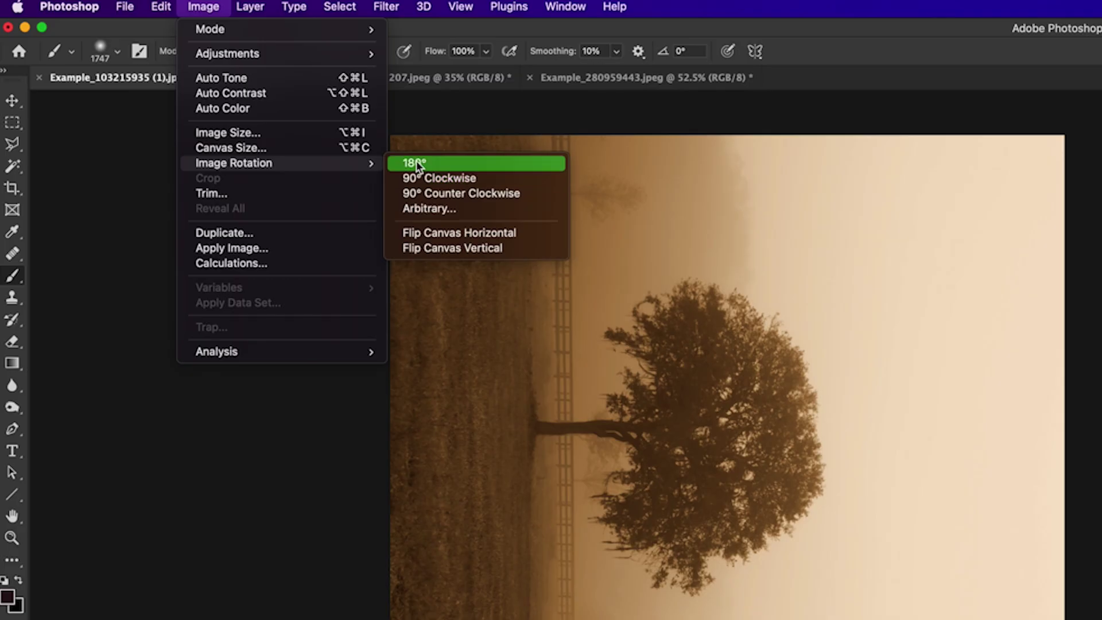
{"action": "left_click", "coordinate": [418, 194]}
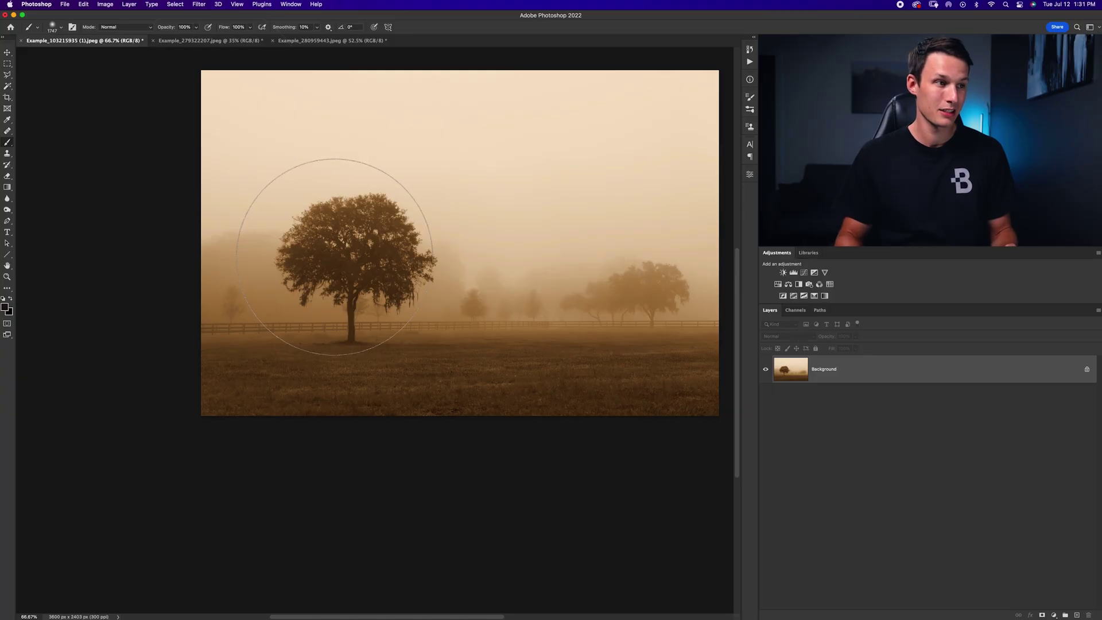
{"action": "scroll", "coordinate": [334, 256], "scroll_direction": "right", "scroll_amount": 3}
{"action": "scroll", "coordinate": [335, 256], "scroll_direction": "up", "scroll_amount": 2}
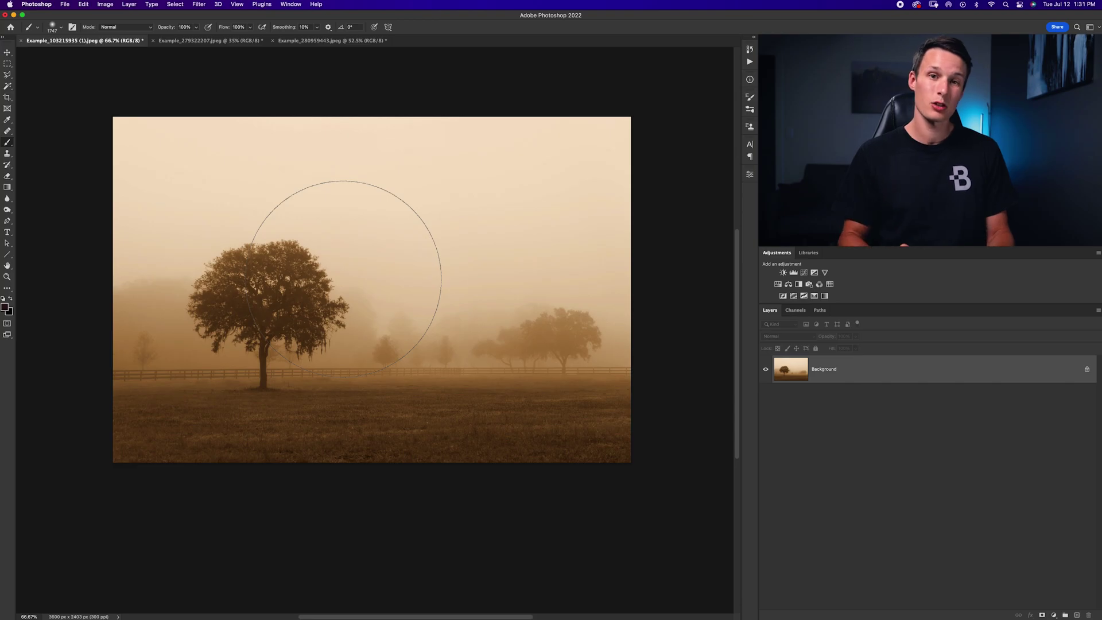
{"action": "key", "text": "c"}
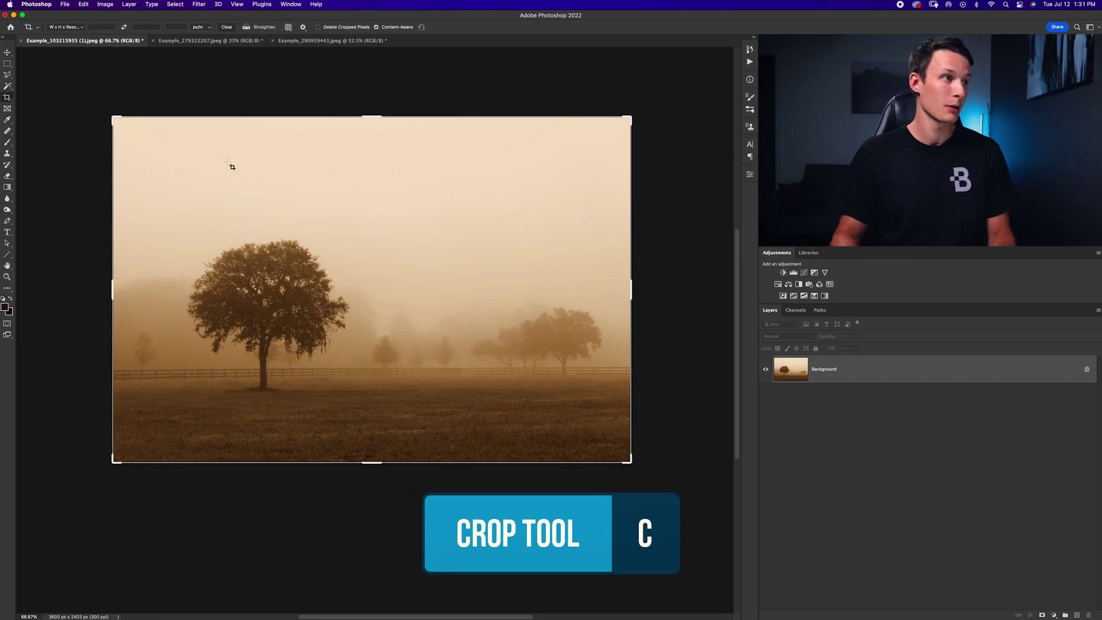
- Set a 4 : 5 (8 : 10) crop ratio preset and shift the tree toward the frame's centre
{"action": "left_click", "coordinate": [75, 28]}
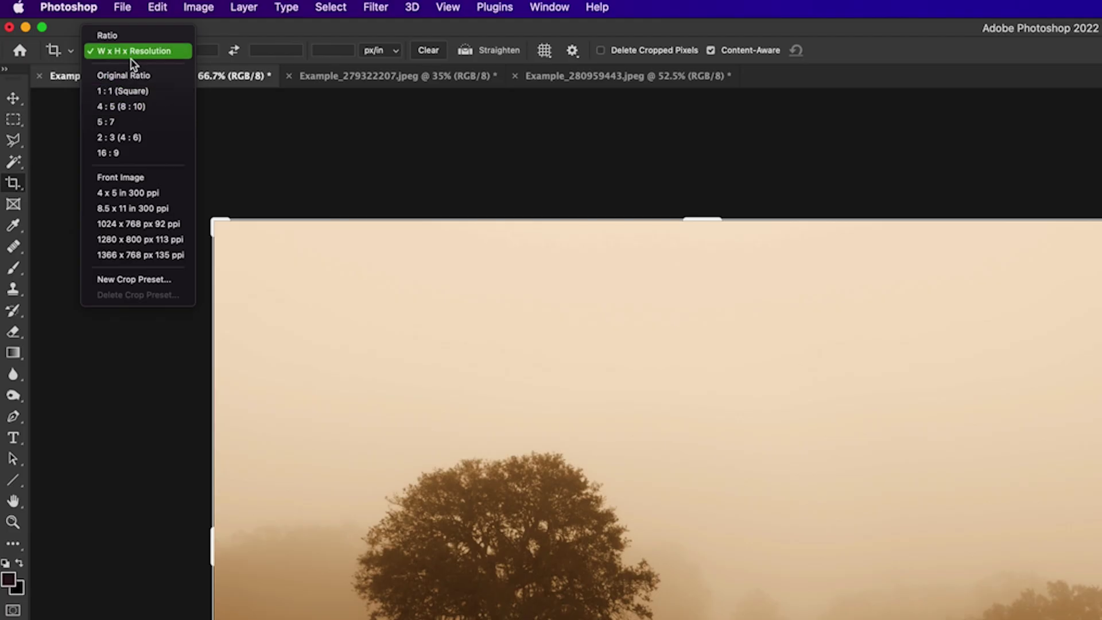
{"action": "left_click", "coordinate": [138, 107]}
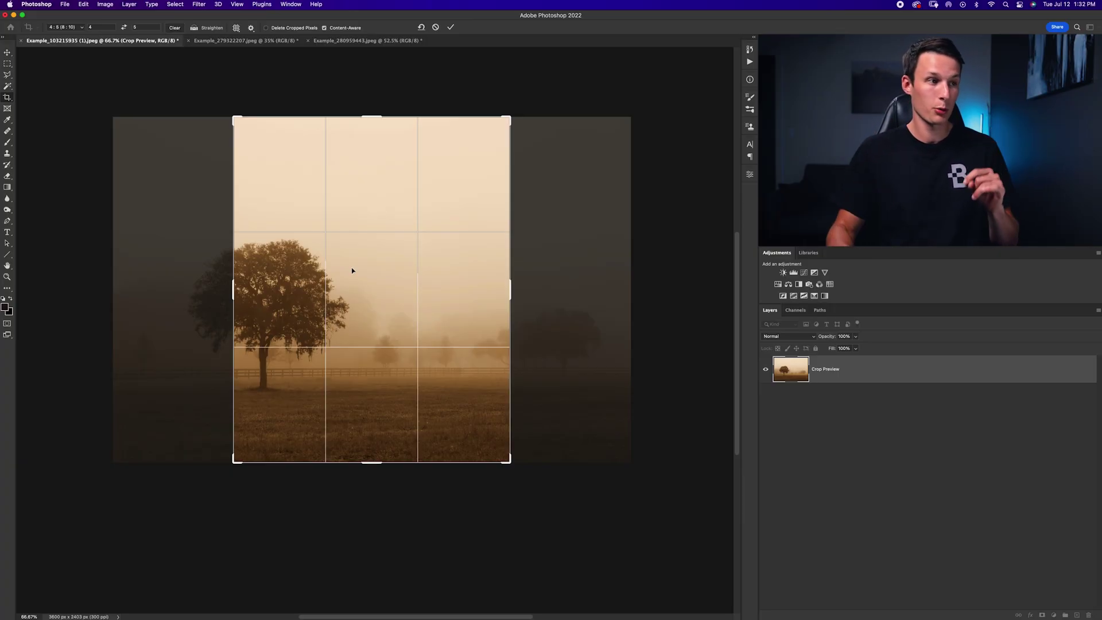
{"action": "left_click_drag", "start_coordinate": [341, 274], "coordinate": [447, 272]}
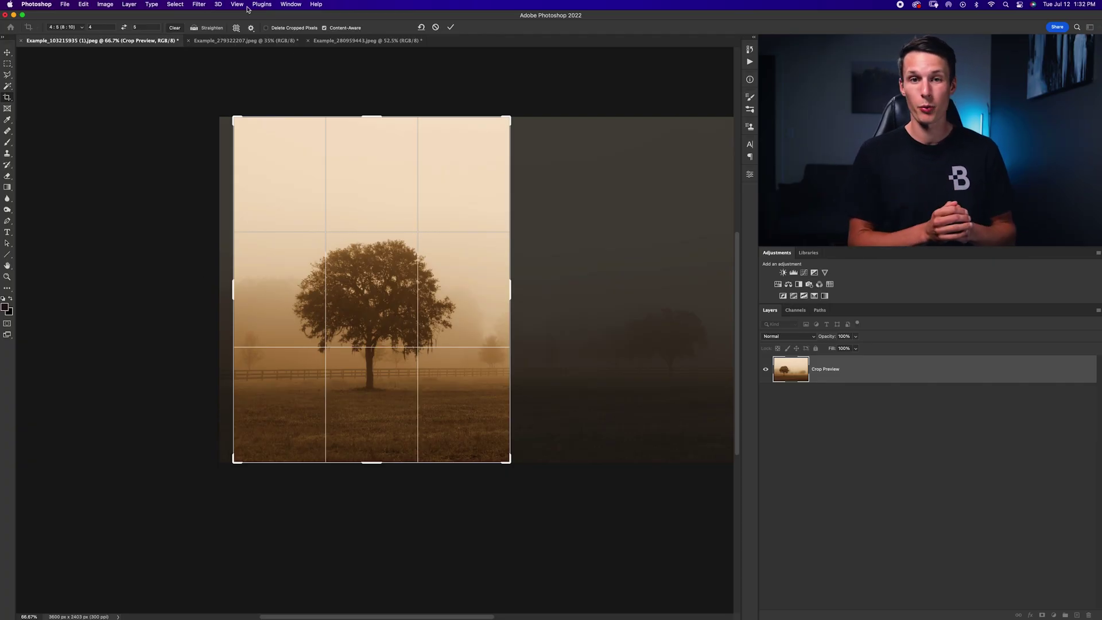
- Nudge the tree photo slightly left inside the crop box and commit the 4:5 crop
{"action": "left_click_drag", "start_coordinate": [402, 228], "coordinate": [396, 229]}
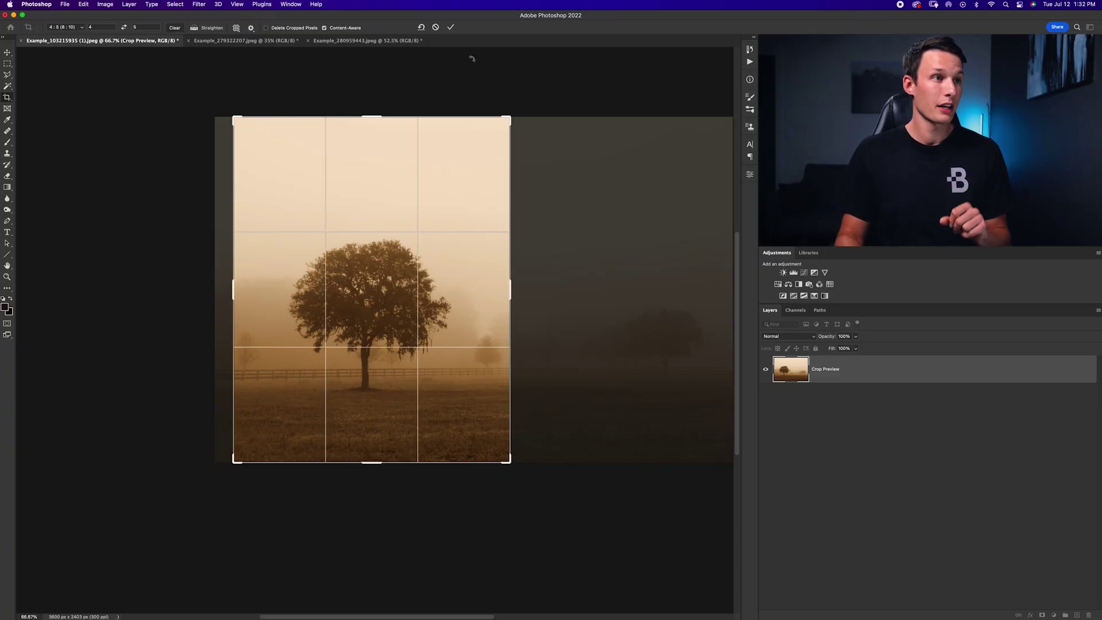
{"action": "left_click", "coordinate": [451, 28]}
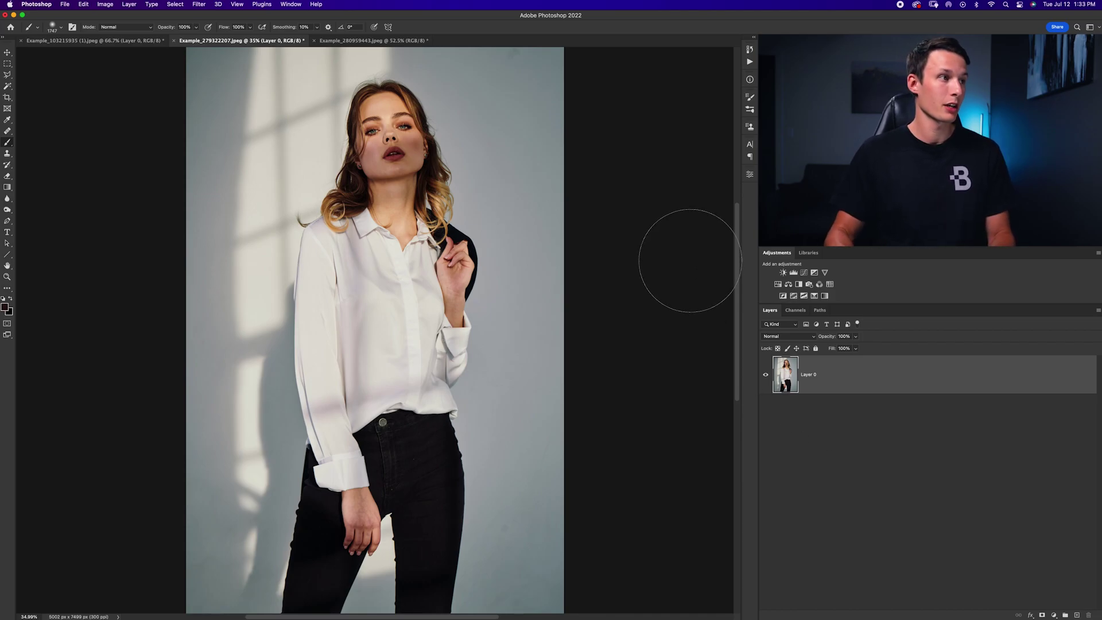
- On the woman's photo, set a 4:5 crop swapped to landscape 5:4 and frame her face
{"action": "key", "text": "c"}
{"action": "left_click", "coordinate": [73, 27]}
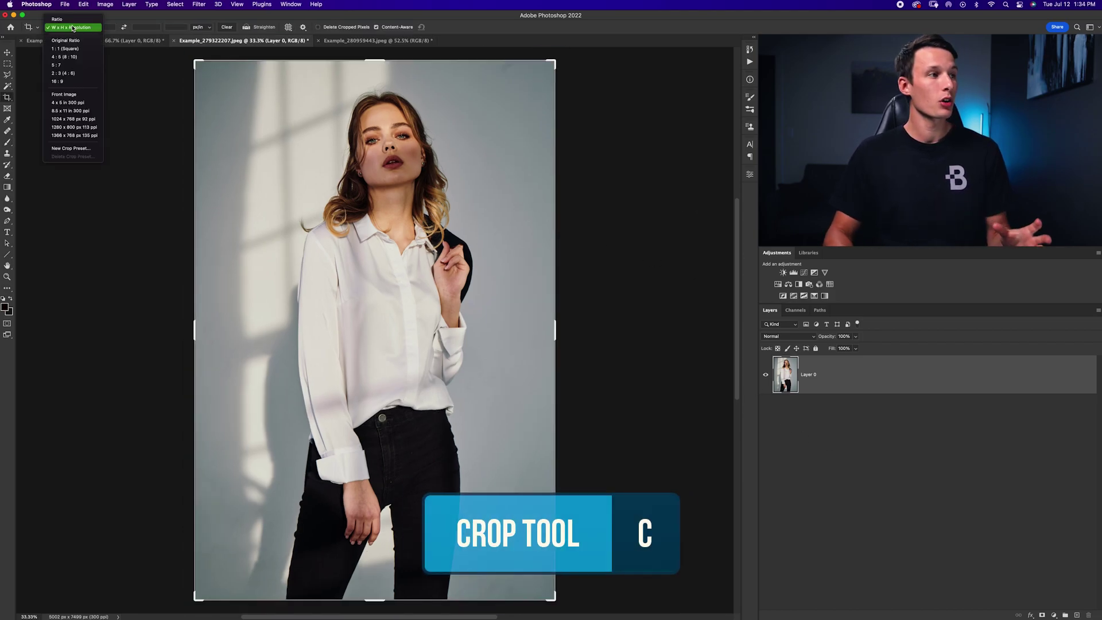
{"action": "left_click", "coordinate": [74, 57]}
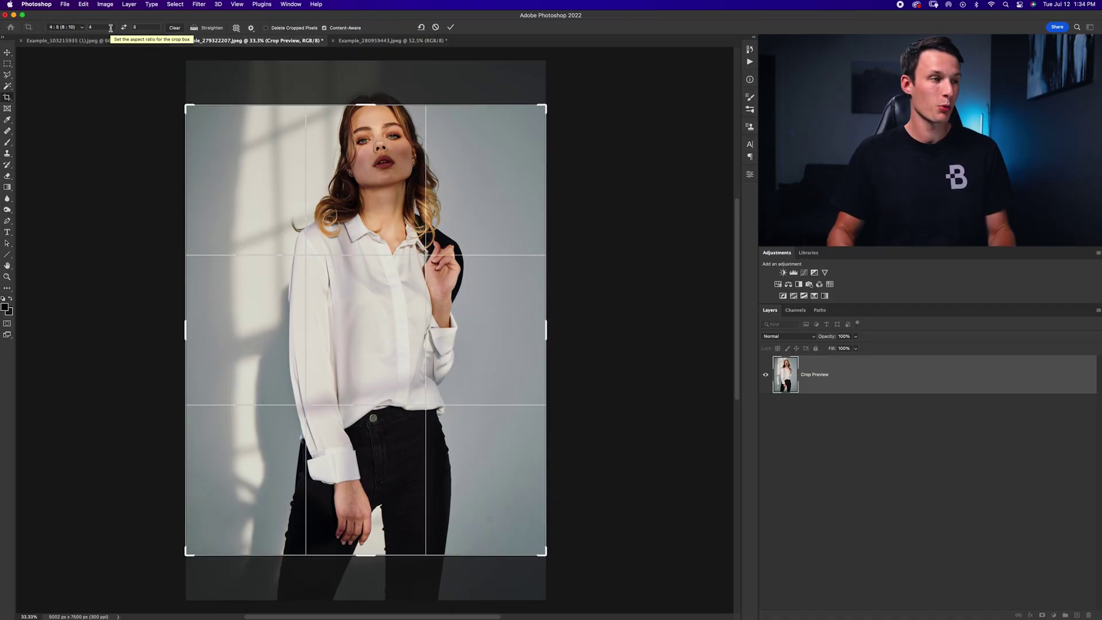
{"action": "key", "text": "x"}
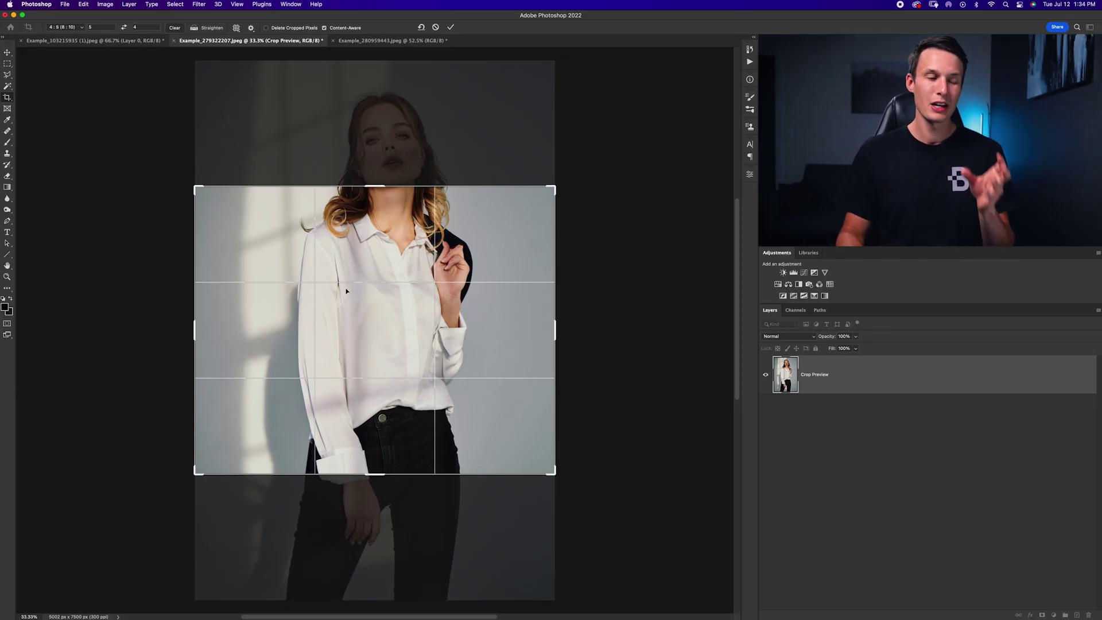
{"action": "left_click_drag", "start_coordinate": [346, 291], "coordinate": [357, 374]}
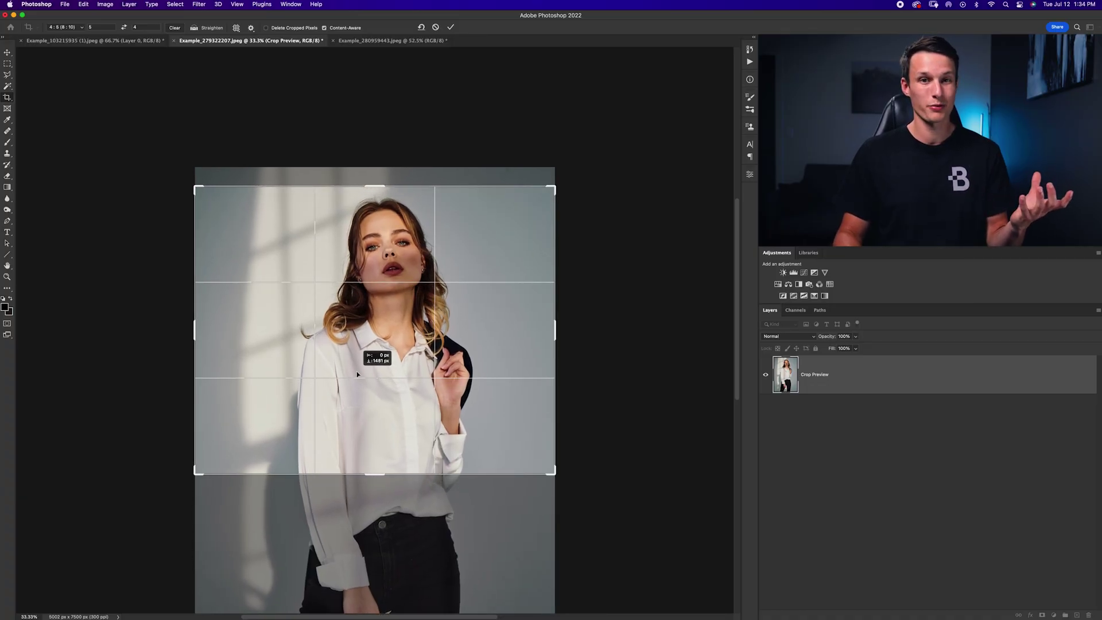
{"action": "left_click_drag", "start_coordinate": [357, 375], "coordinate": [357, 374]}
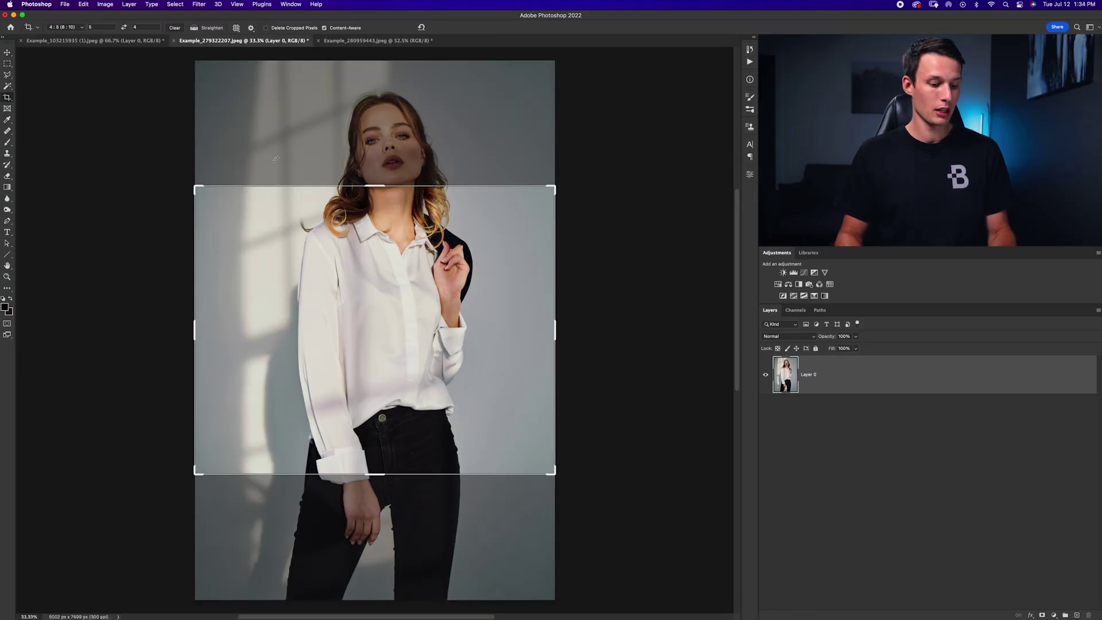
{"action": "left_click", "coordinate": [64, 27]}
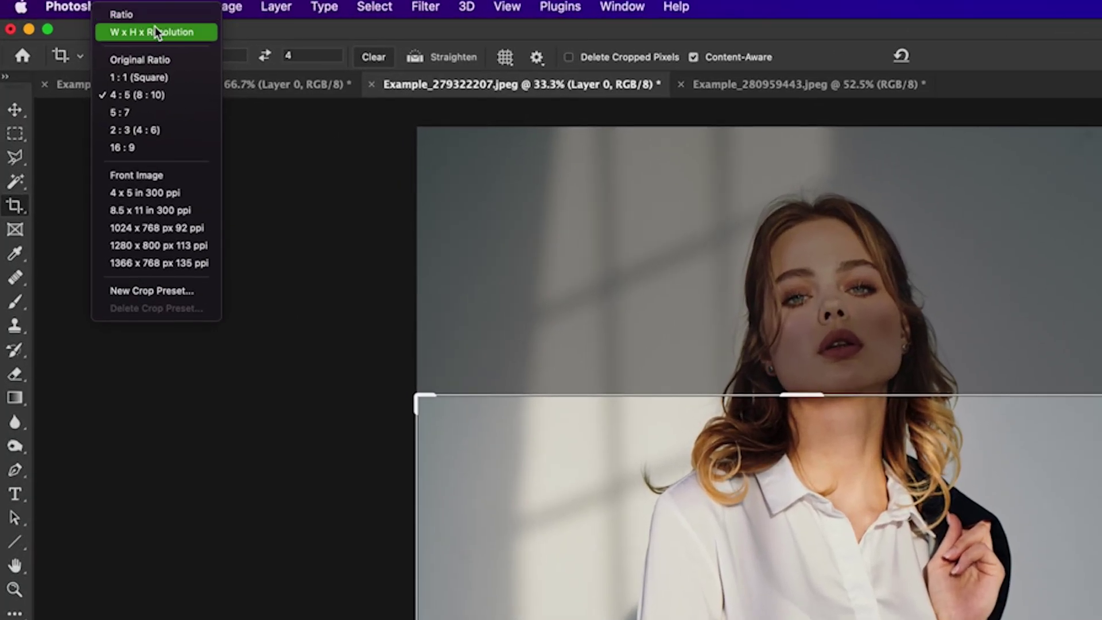
- Switch the crop to W x H x Resolution, drag both sides past the portrait, and commit with Content-Aware
{"action": "left_click", "coordinate": [155, 28]}
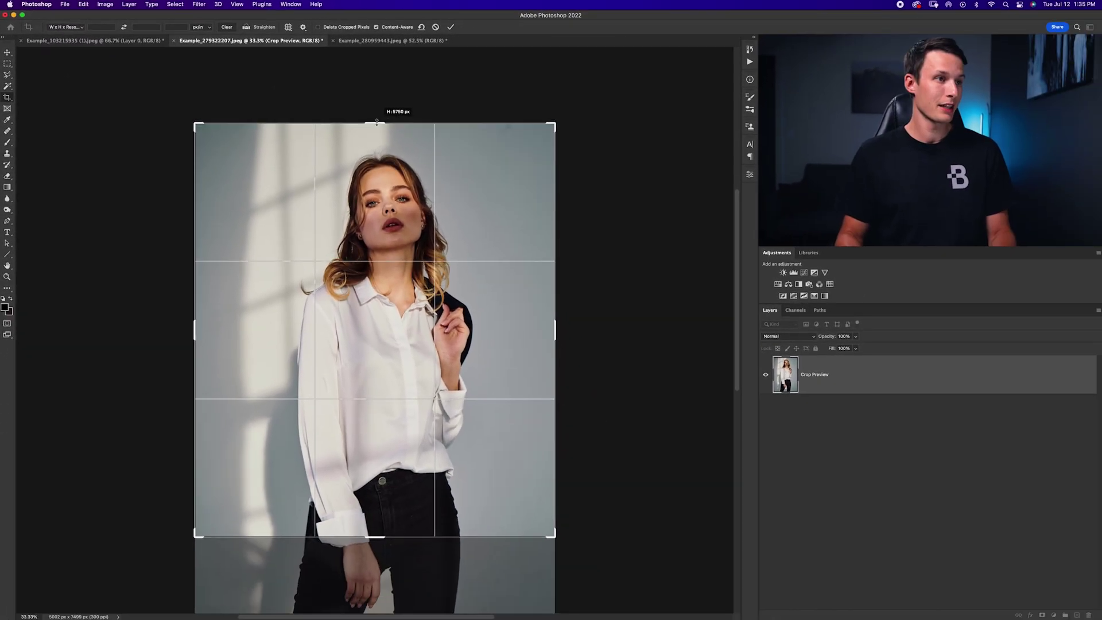
{"action": "left_click_drag", "start_coordinate": [374, 605], "coordinate": [376, 490]}
{"action": "scroll", "coordinate": [384, 448], "scroll_direction": "up", "scroll_amount": 5}
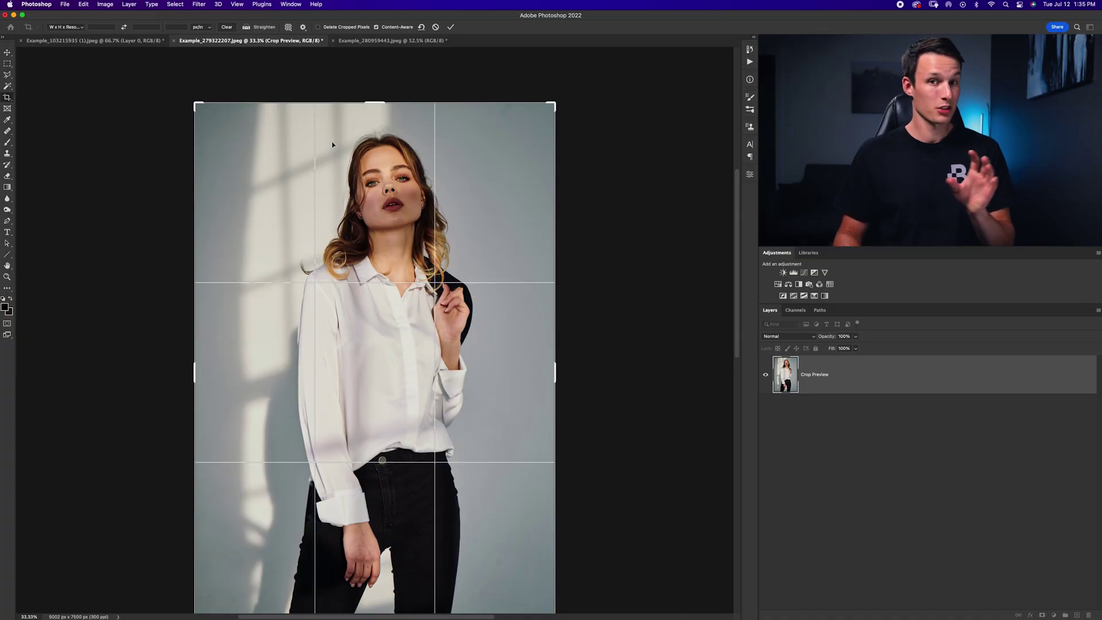
{"action": "scroll", "coordinate": [327, 142], "scroll_direction": "right", "scroll_amount": 1}
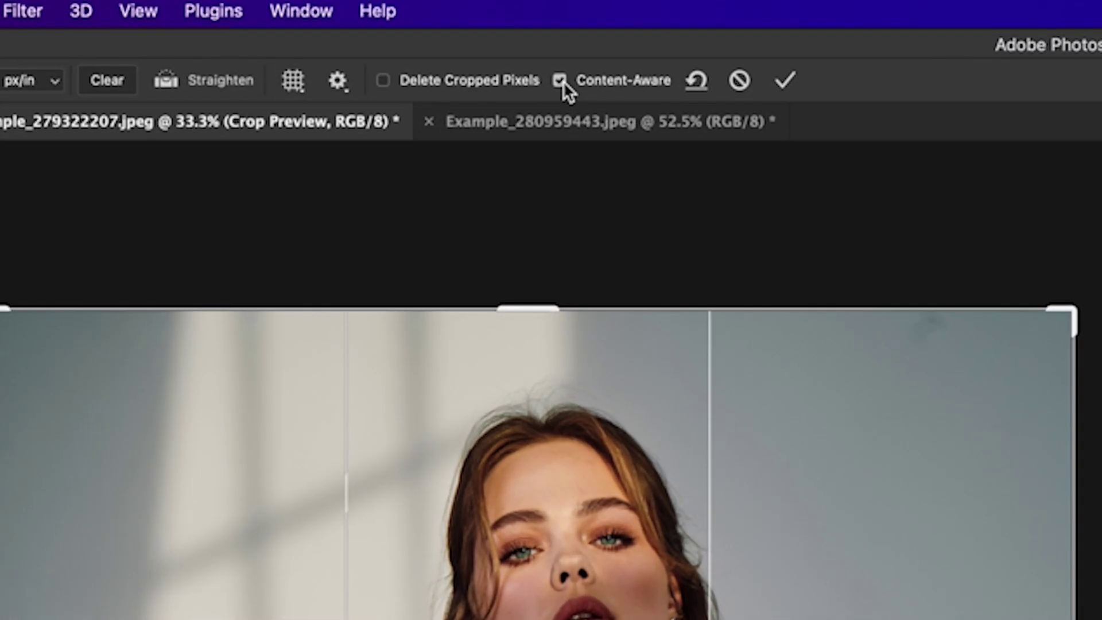
{"action": "key", "text": "super+minus"}
{"action": "key", "text": "super+minus"}
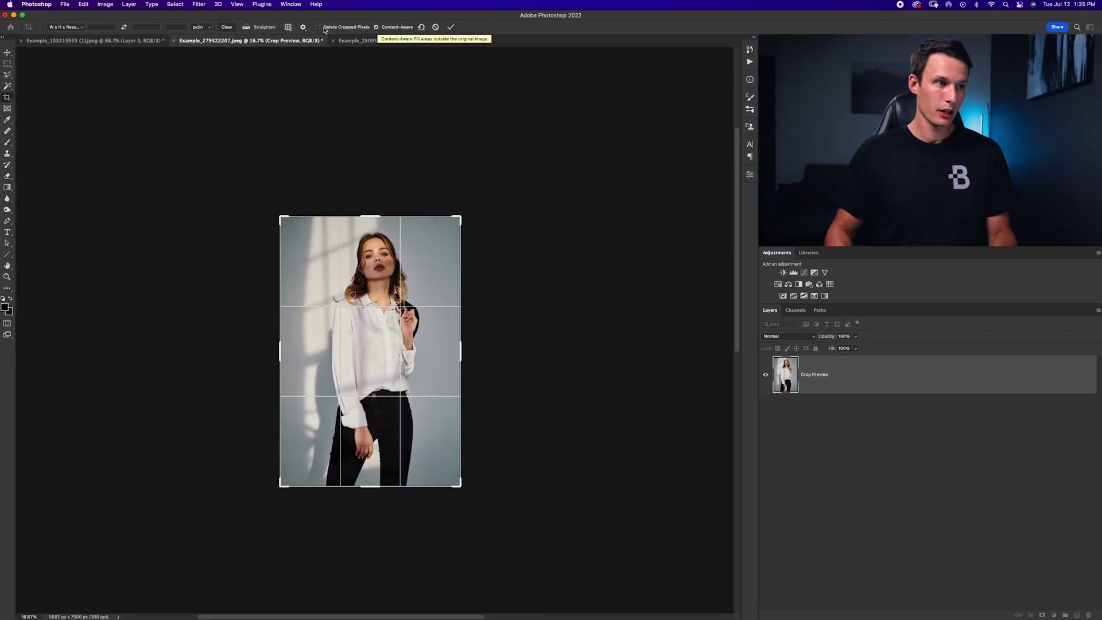
{"action": "left_click_drag", "start_coordinate": [460, 345], "coordinate": [506, 347]}
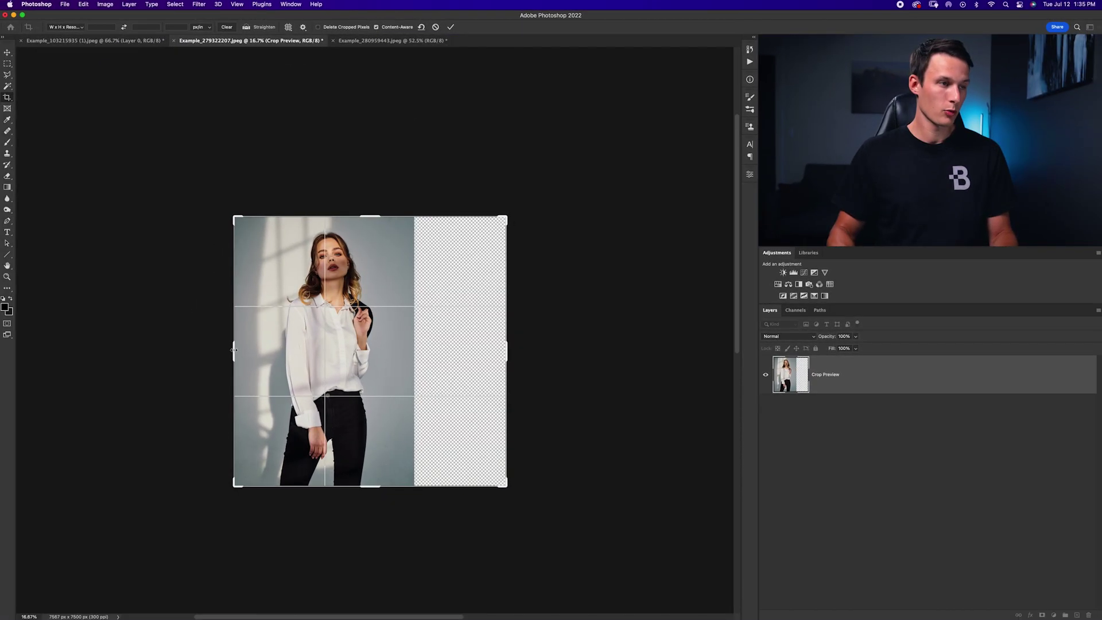
{"action": "left_click_drag", "start_coordinate": [234, 349], "coordinate": [171, 350]}
{"action": "left_click_drag", "start_coordinate": [569, 347], "coordinate": [586, 347]}
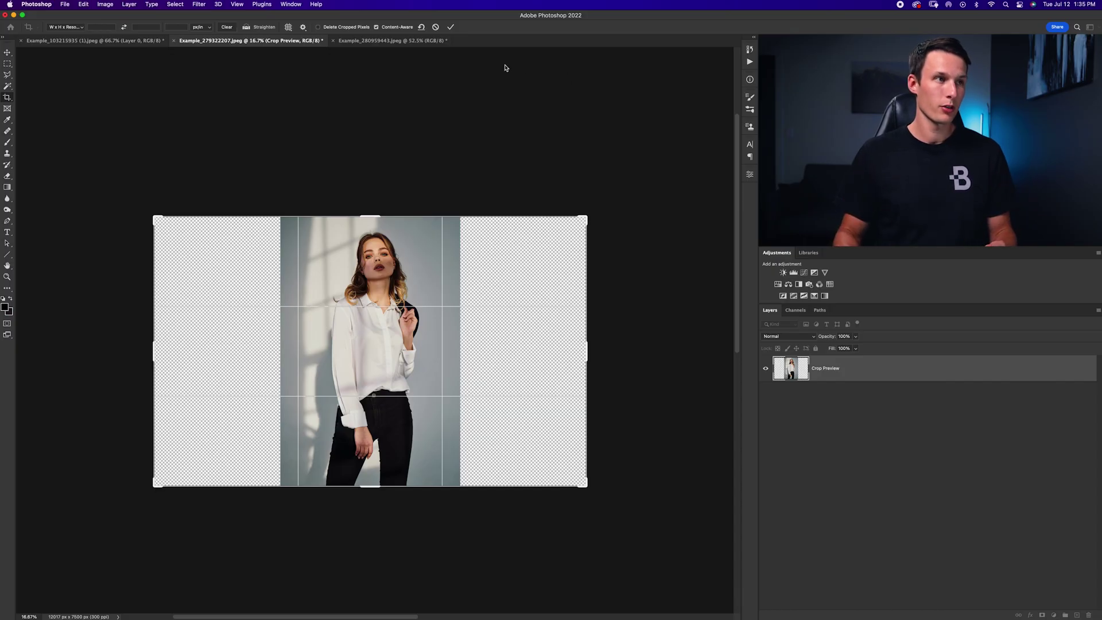
{"action": "left_click", "coordinate": [451, 28]}
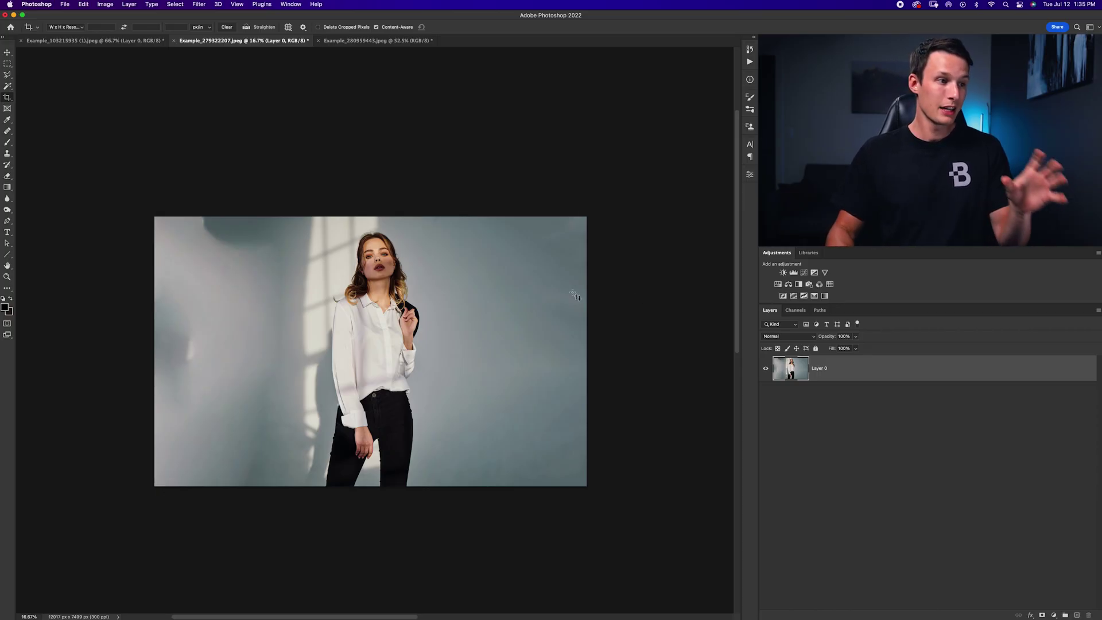
- Zoom in to inspect the Content-Aware filled grey wall on both sides
{"action": "scroll", "coordinate": [576, 296], "scroll_direction": "left", "scroll_amount": 2}
{"action": "key", "text": "super+equal"}
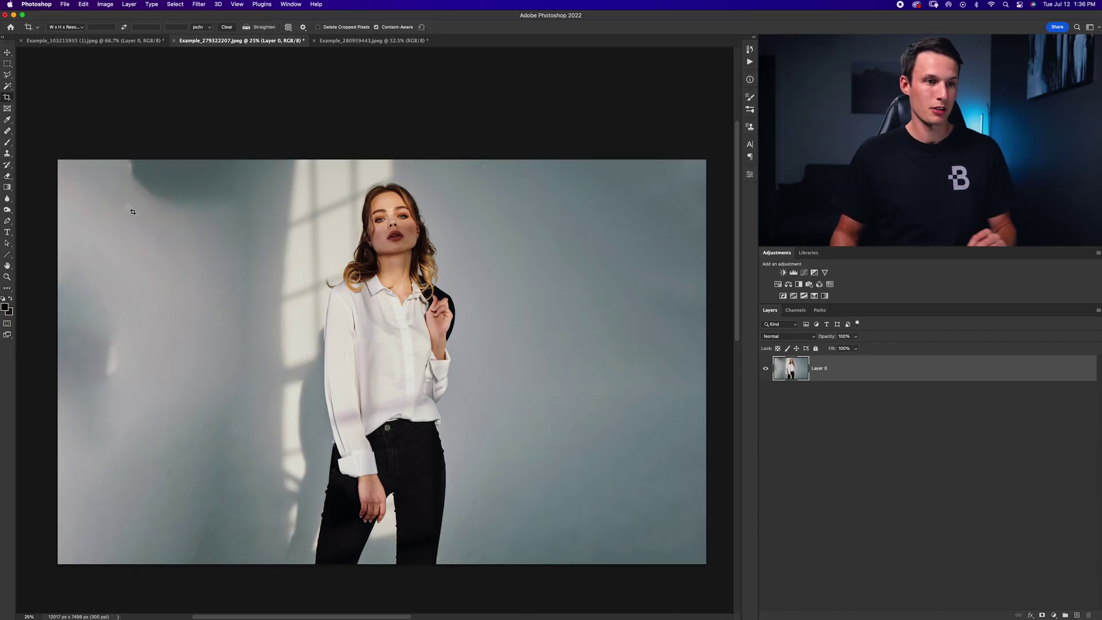
- Add Layer 1 and sample clean wall as the Healing Brush source for the smudges
{"action": "left_click", "coordinate": [1077, 614]}
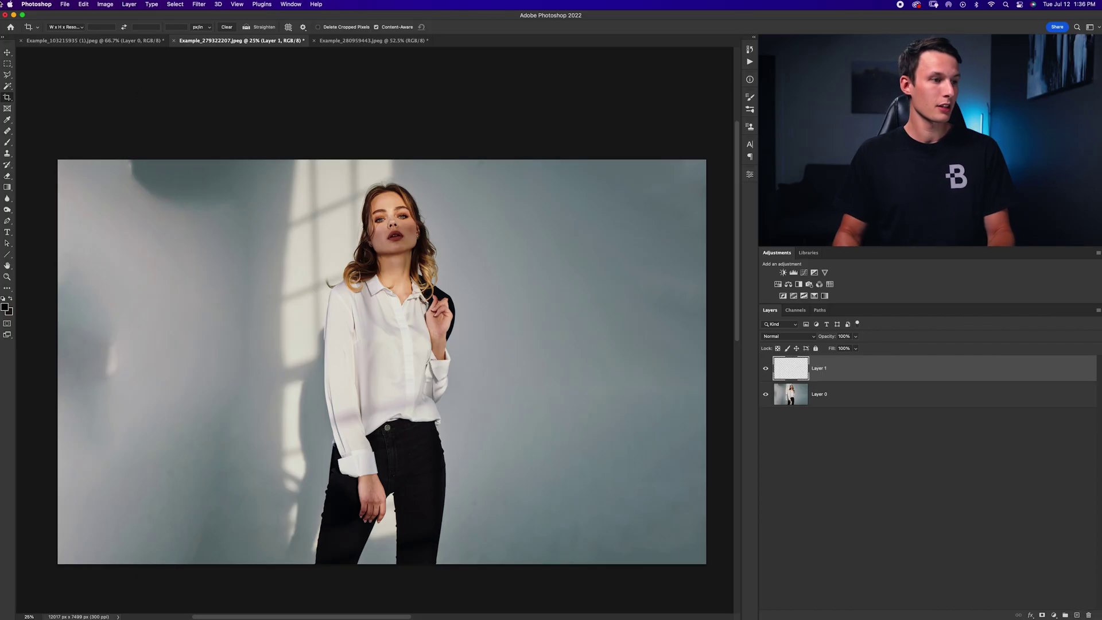
{"action": "key", "text": "j"}
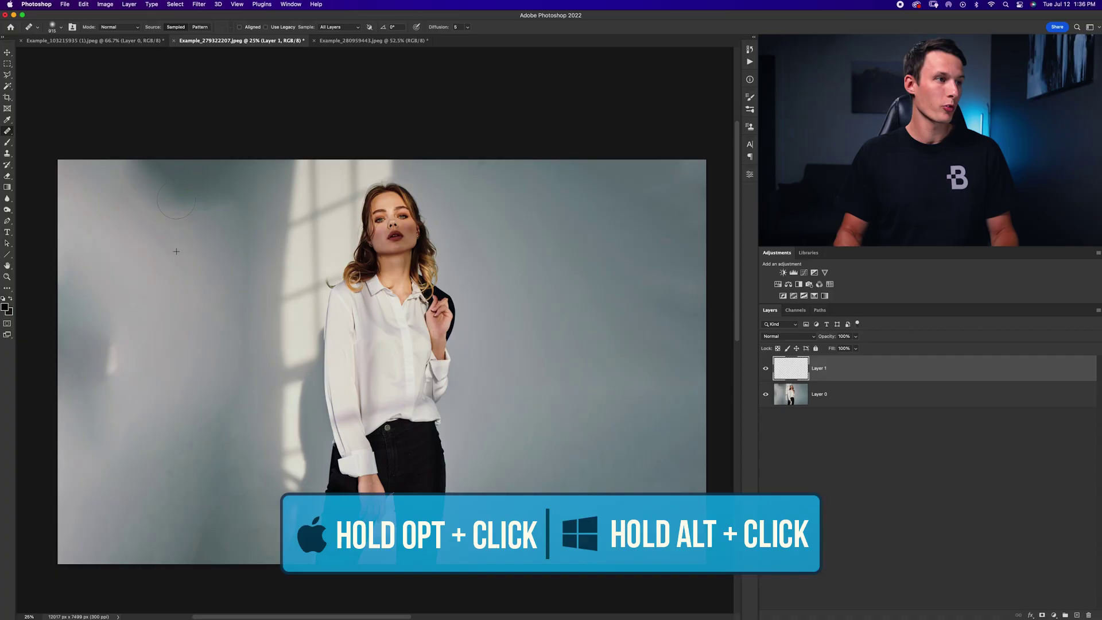
{"action": "left_click", "coordinate": [147, 221], "text": "alt"}
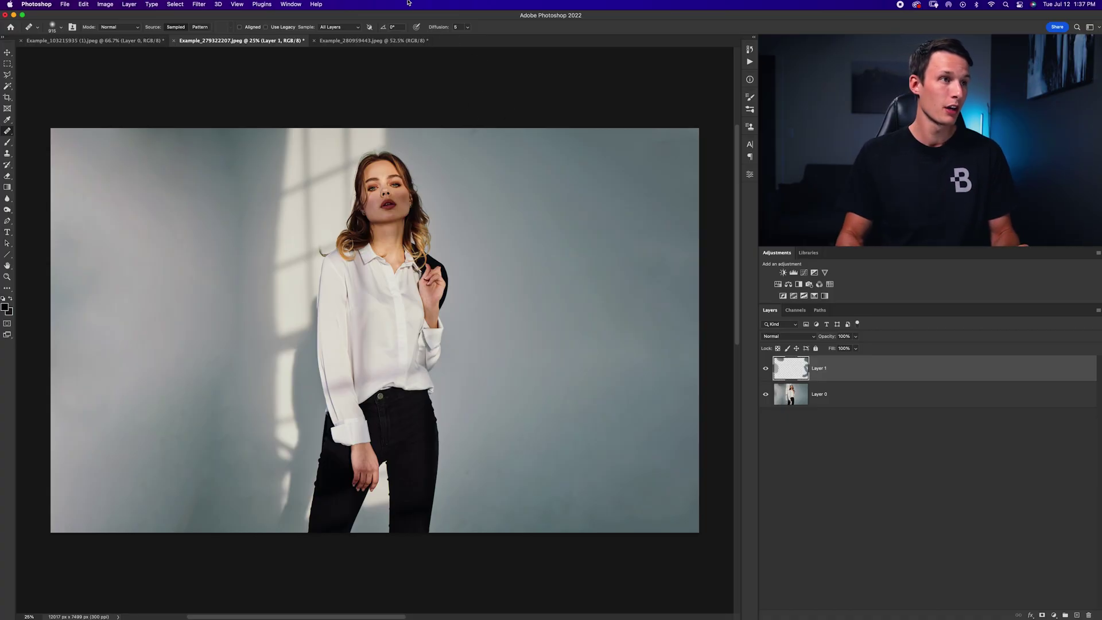
- Widen the businesswoman portrait's crop past both sides to 8095 px and commit it
{"action": "left_click", "coordinate": [376, 40]}
{"action": "key", "text": "c"}
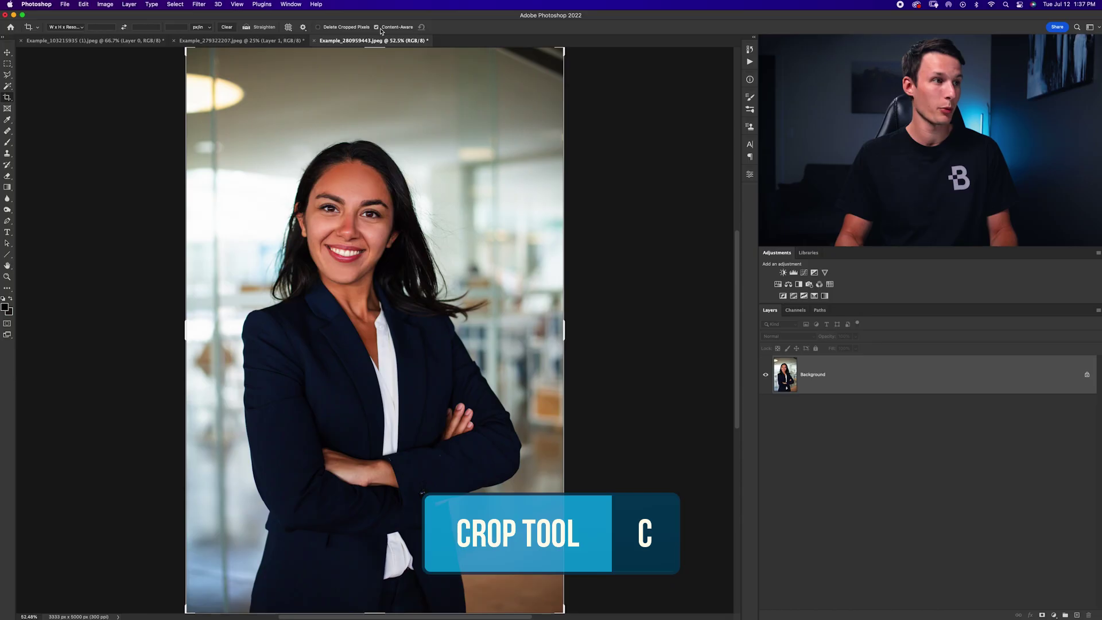
{"action": "key", "text": "super+minus"}
{"action": "key", "text": "super+minus"}
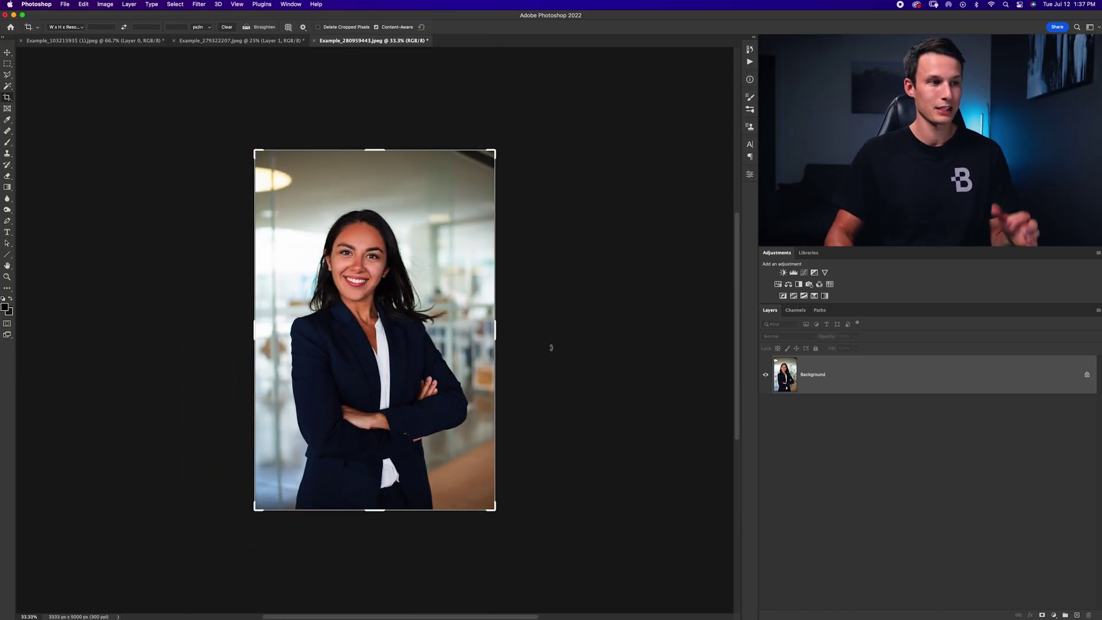
{"action": "left_click_drag", "start_coordinate": [500, 332], "coordinate": [573, 332]}
{"action": "left_click_drag", "start_coordinate": [182, 336], "coordinate": [83, 331]}
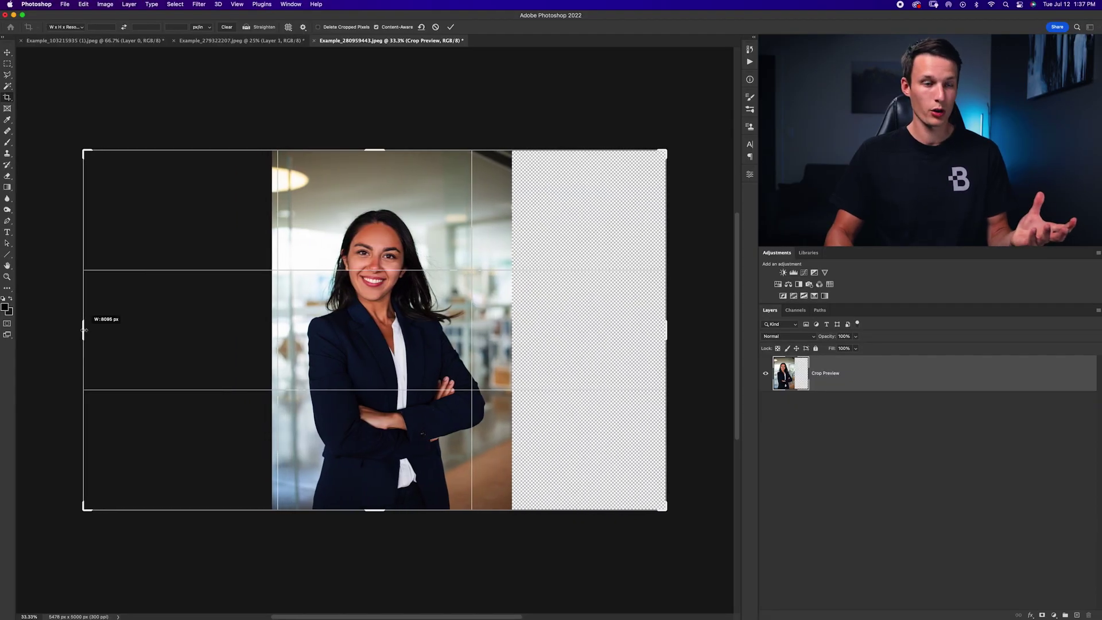
{"action": "left_click_drag", "start_coordinate": [84, 331], "coordinate": [84, 331]}
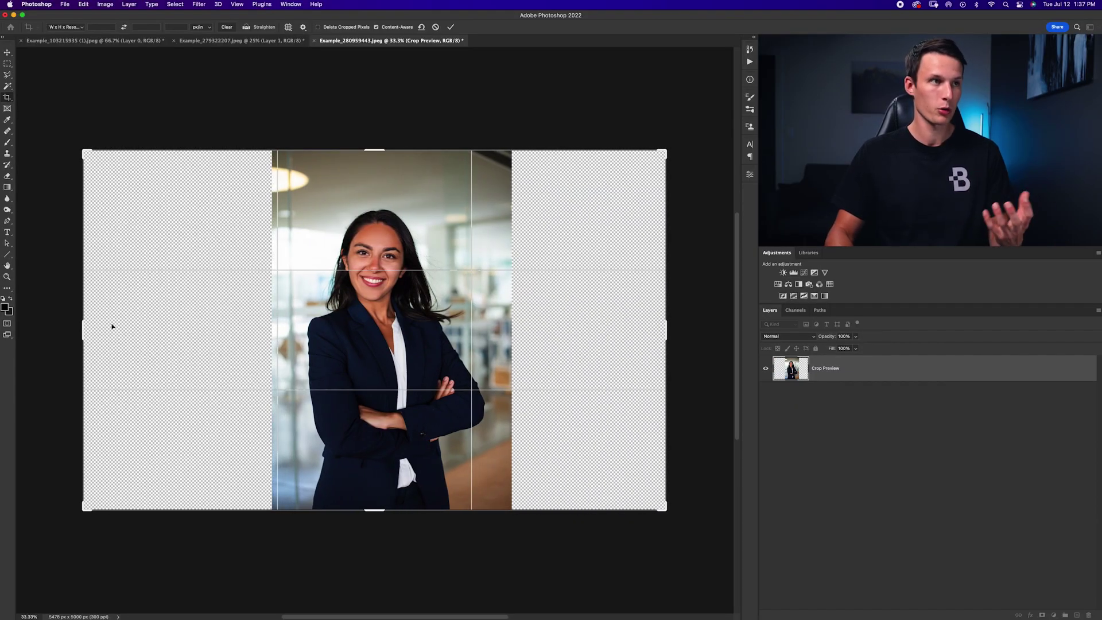
{"action": "left_click", "coordinate": [450, 29]}
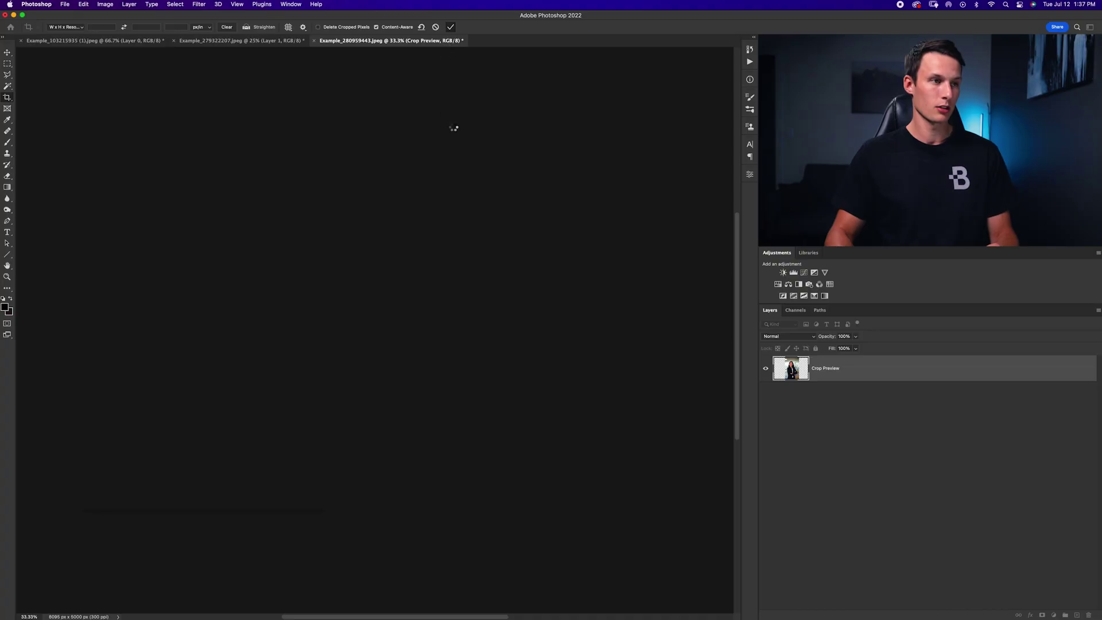